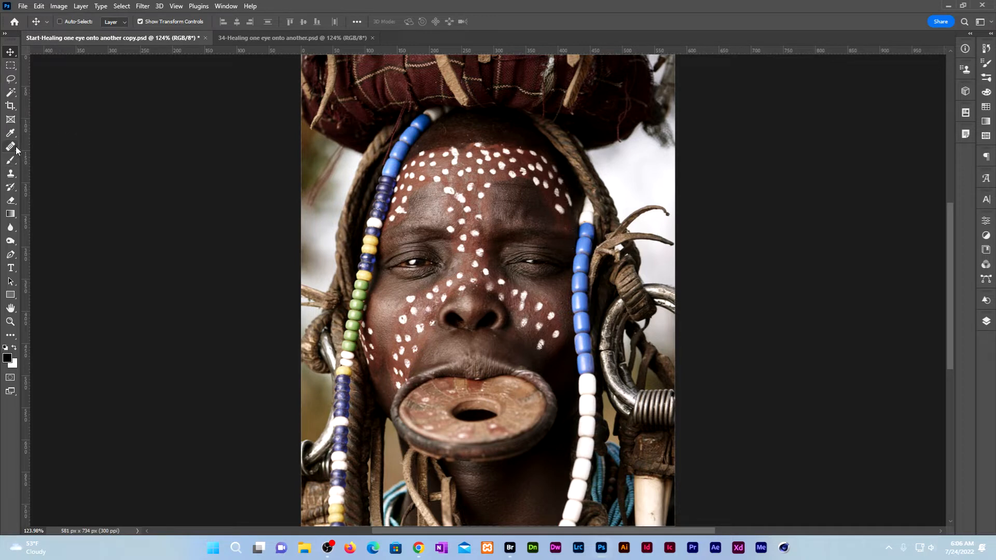
Activate the Healing Brush tool and make Layer 0 the active layer.
click(16, 148)
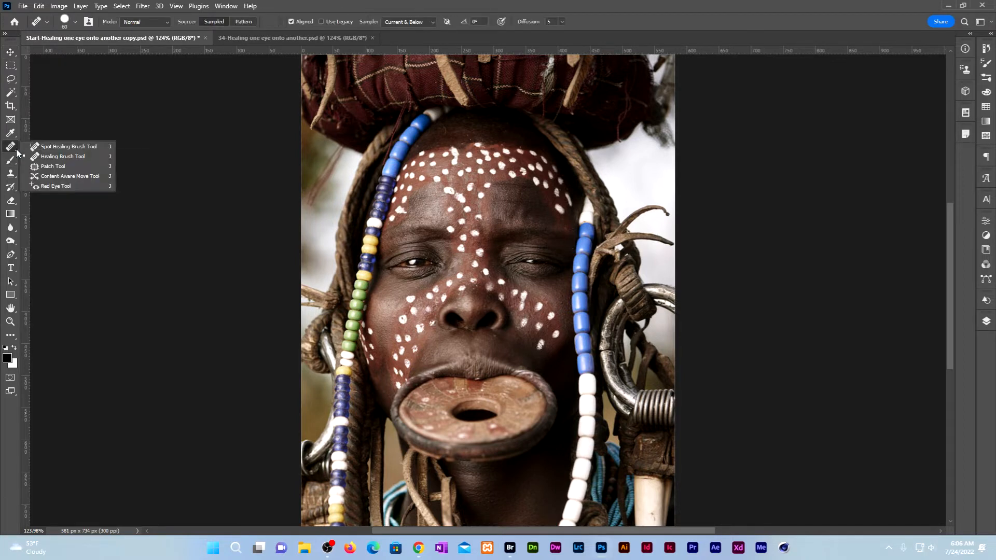
click(89, 158)
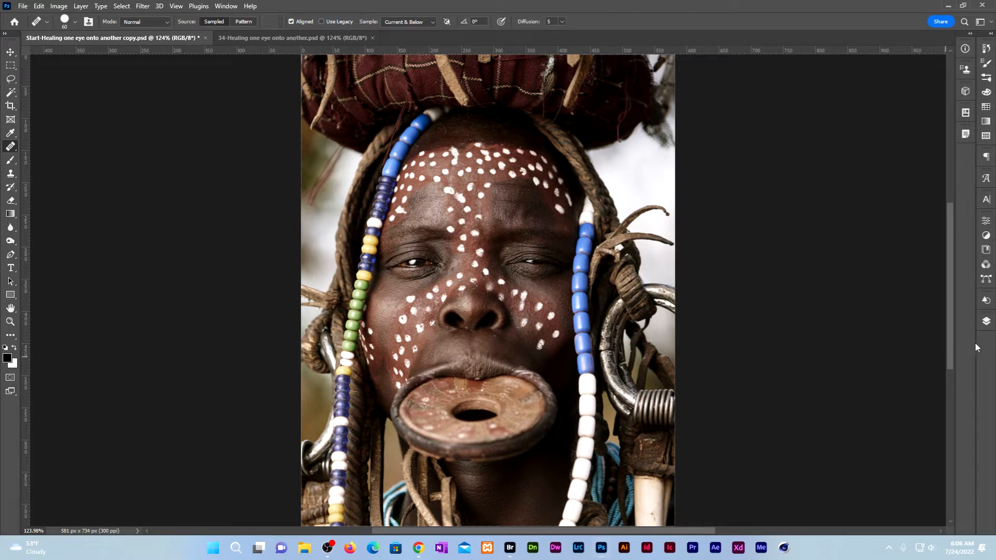
click(987, 322)
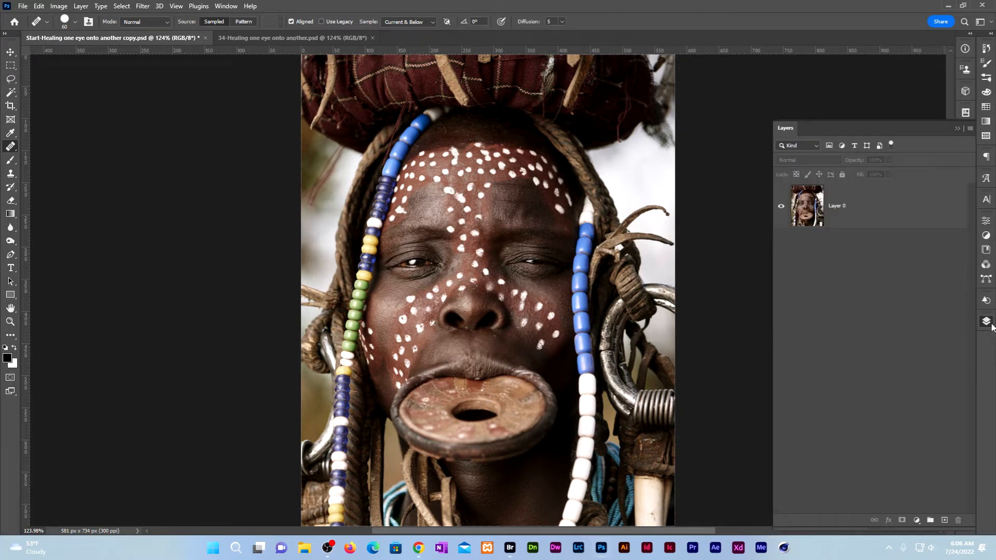
click(863, 215)
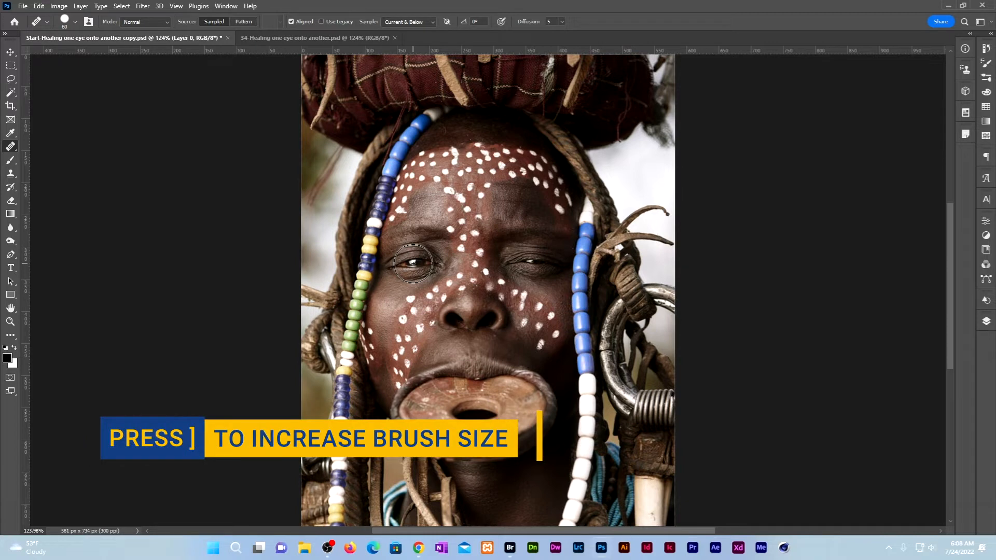
Enlarge the Healing Brush to 100 px and sample the more open eye on the image's left side, previewing it over the other eye.
key(bracketright)
key(bracketright)
key(bracketright)
key(bracketright)
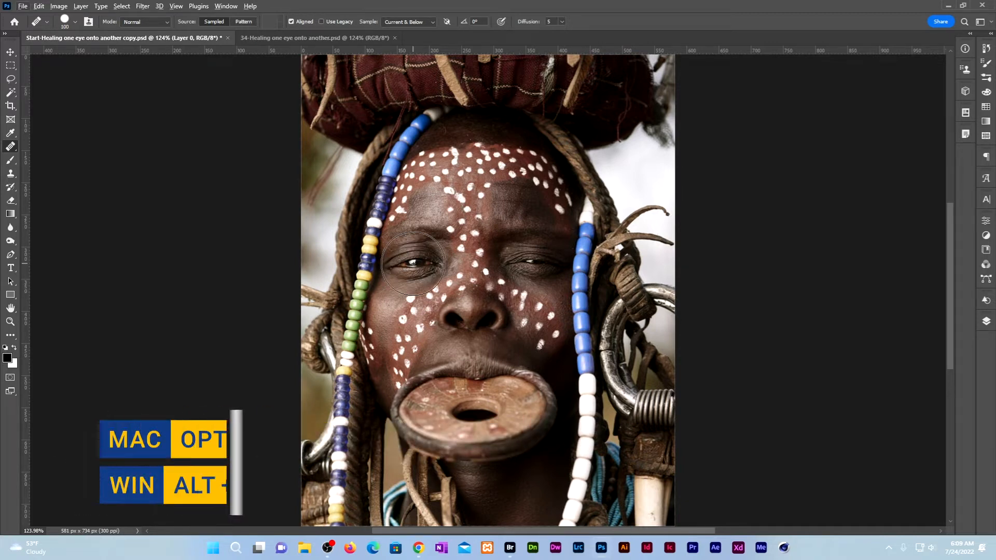
alt+click(413, 263)
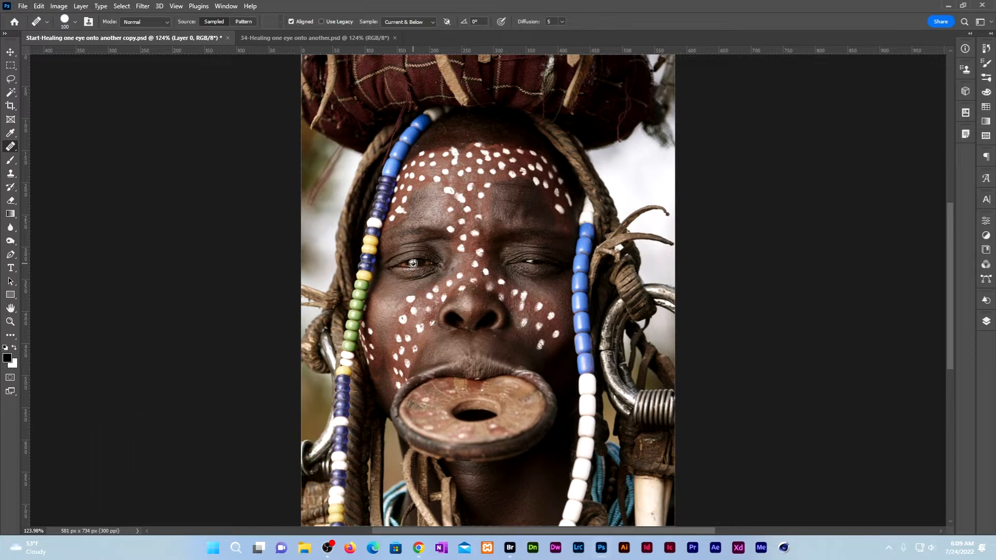
mouse_move(509, 243)
mouse_down()
mouse_move(536, 242)
mouse_move(530, 259)
mouse_move(538, 260)
mouse_up()
Add a new empty layer above Layer 0 and sample the pupil of the more open eye as the healing source.
click(987, 321)
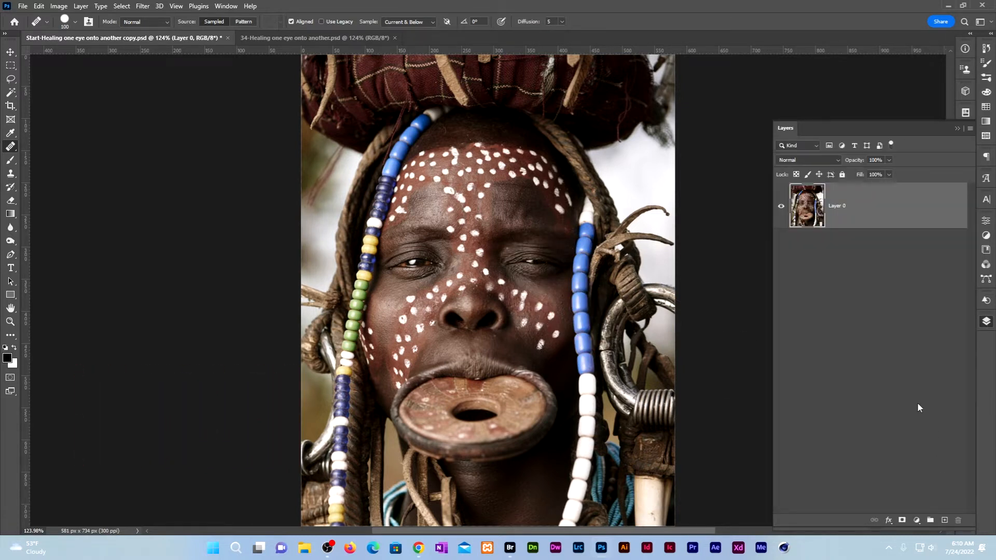
click(944, 520)
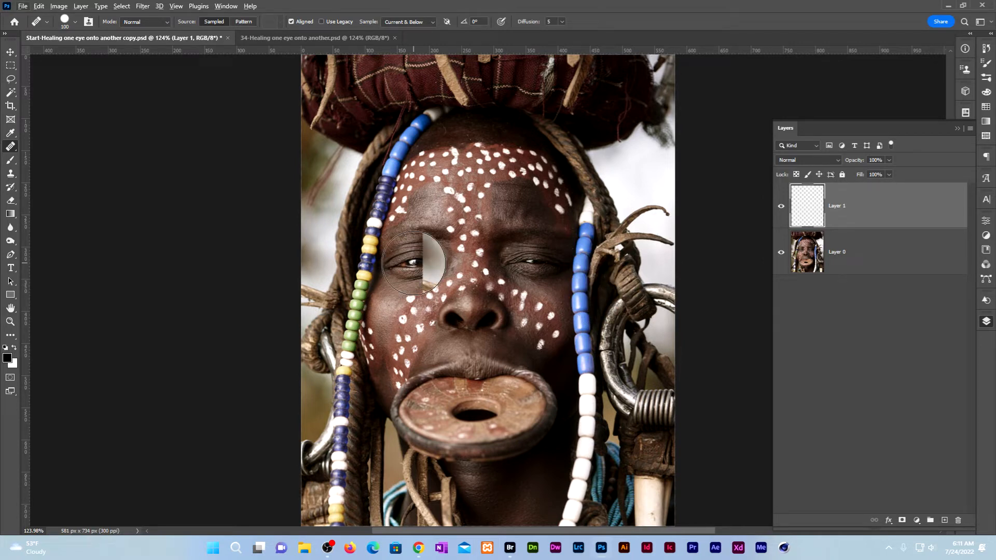
alt+click(413, 263)
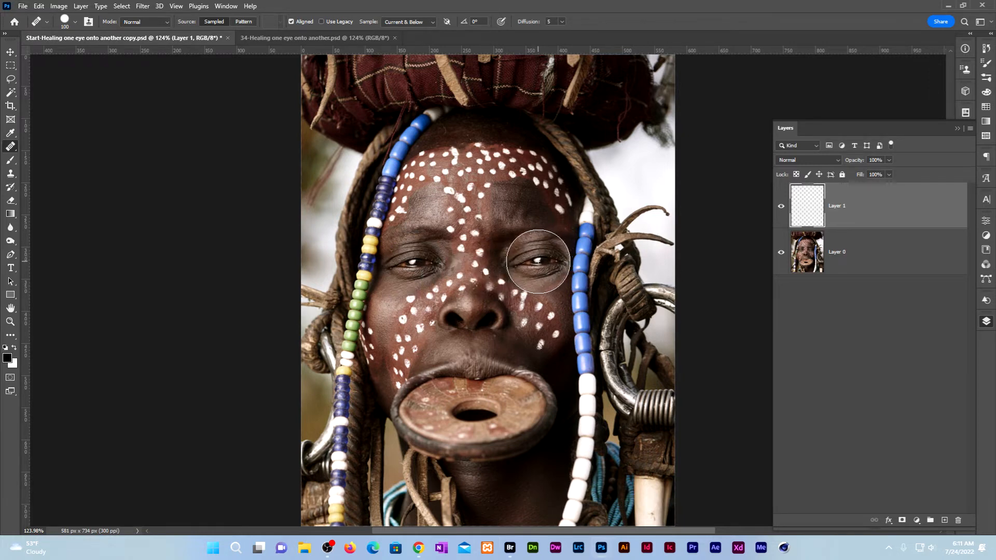
Try healing the narrower eye with the unflipped sample, undo it, and enlarge the brush to 150 px.
click(538, 261)
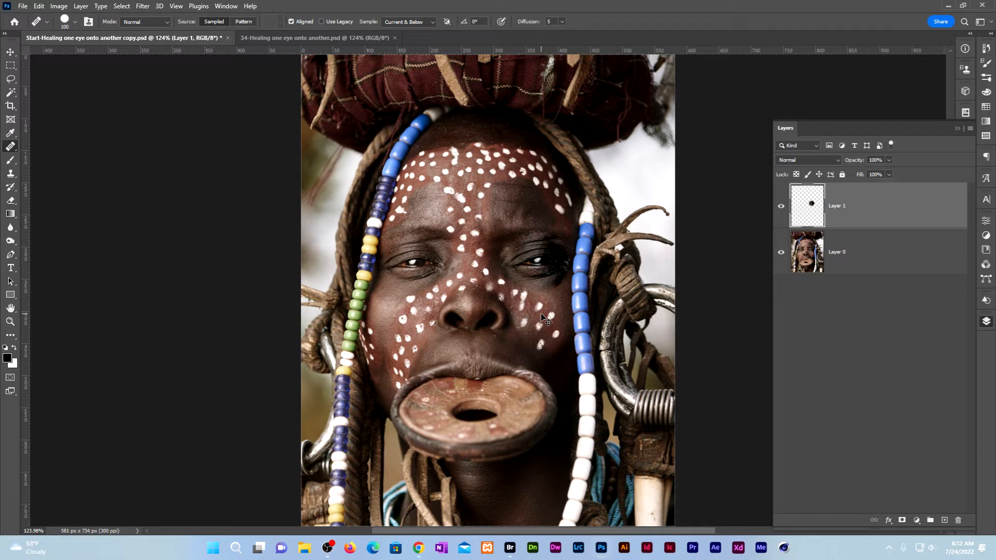
key(ctrl+z)
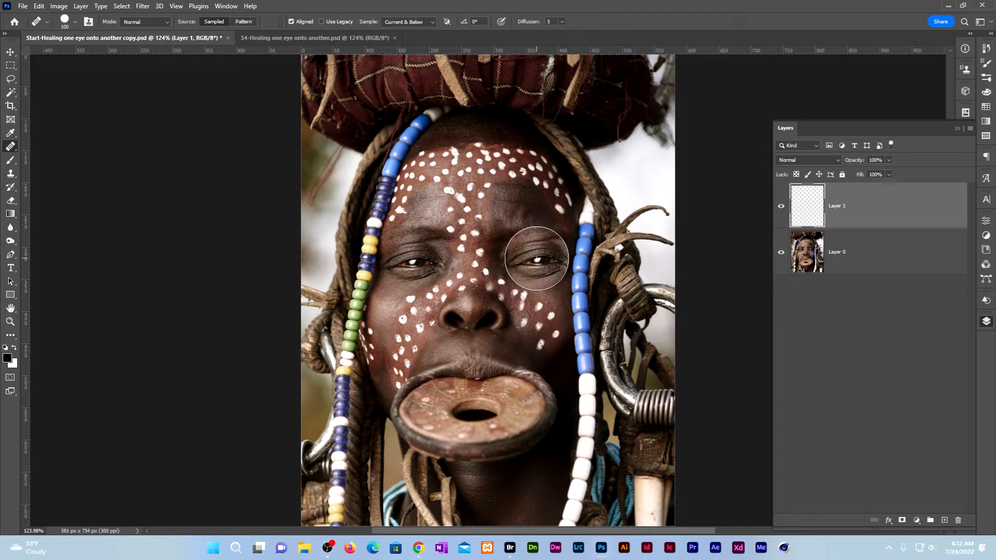
key(bracketright)
key(bracketright)
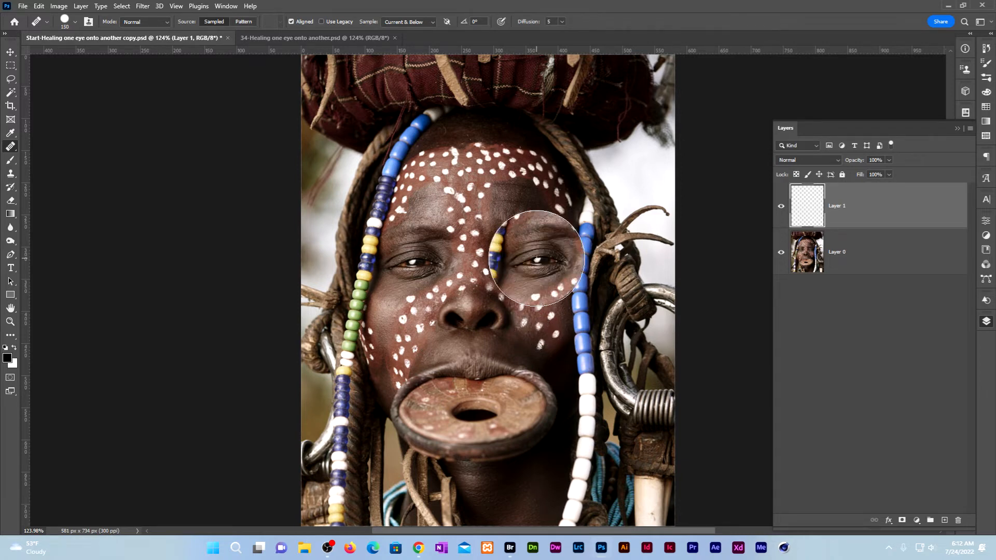
Show the Clone Source settings beside the portrait and flip the sampled source horizontally.
click(228, 6)
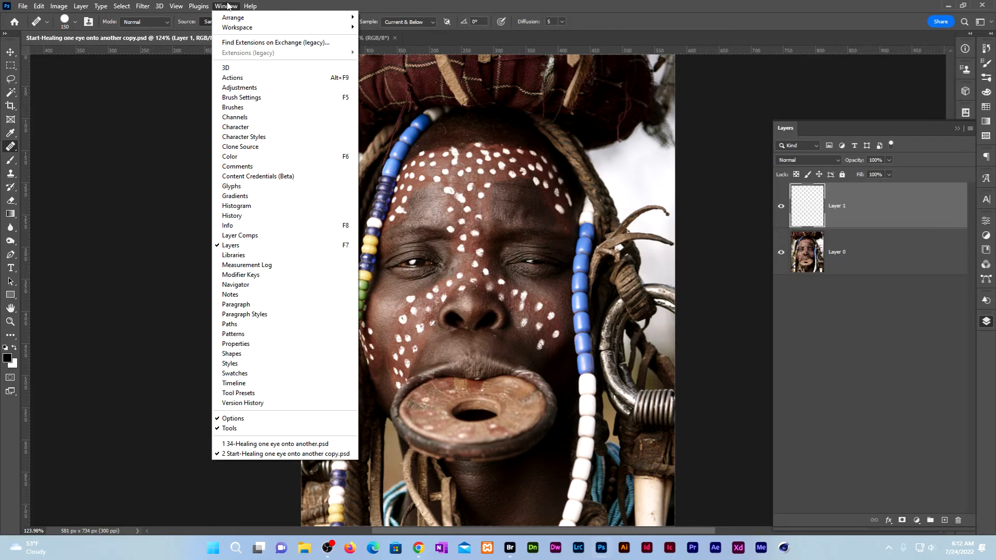
click(275, 147)
mouse_move(842, 61)
mouse_down()
mouse_move(777, 147)
mouse_move(684, 148)
mouse_move(686, 163)
mouse_up()
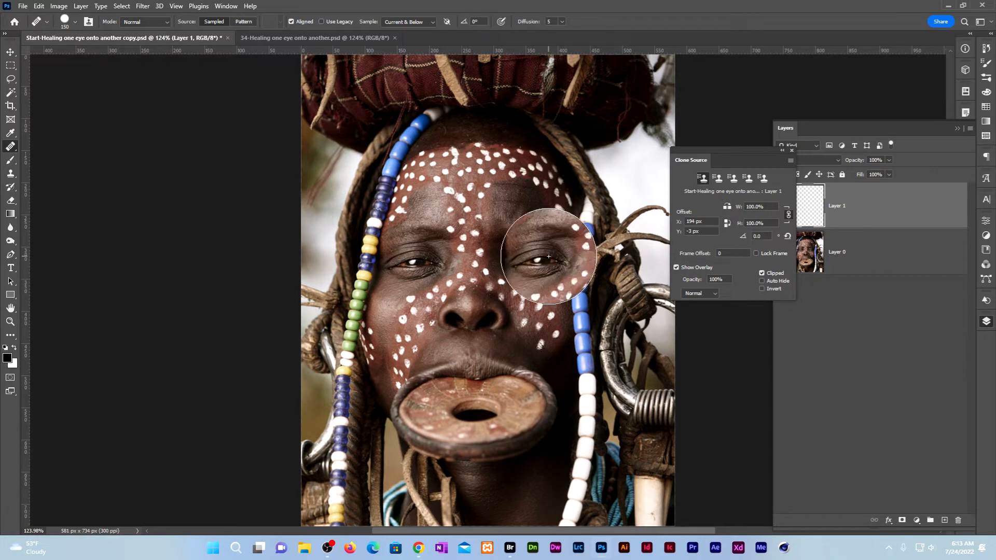
click(728, 208)
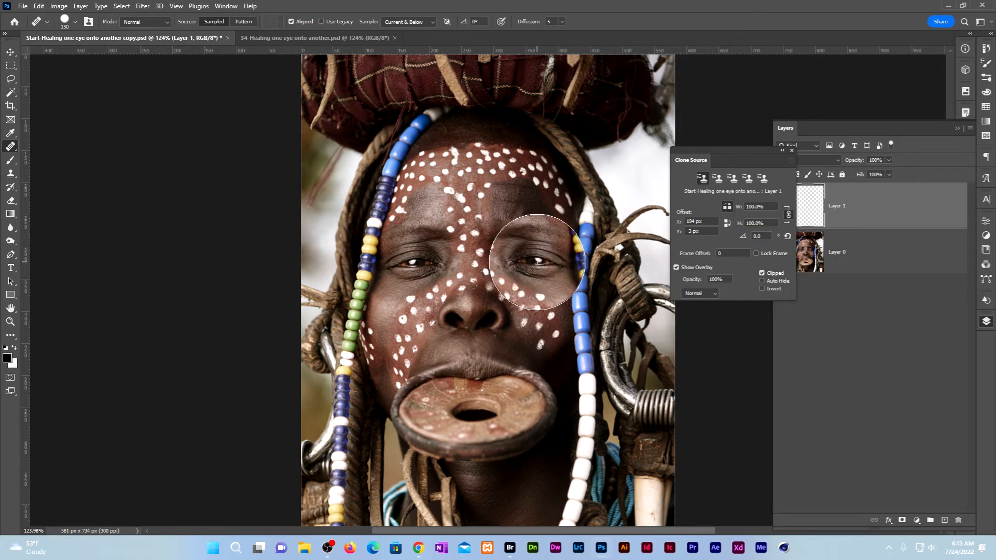
Rotate the flipped clone source to an angle of 4.0 degrees.
click(766, 236)
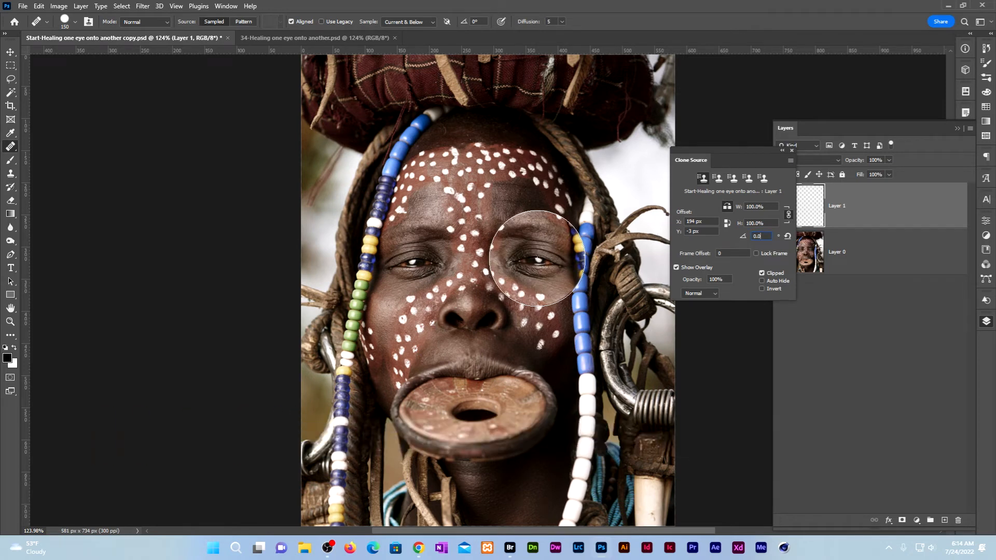
key(Up)
key(Up)
key(Up)
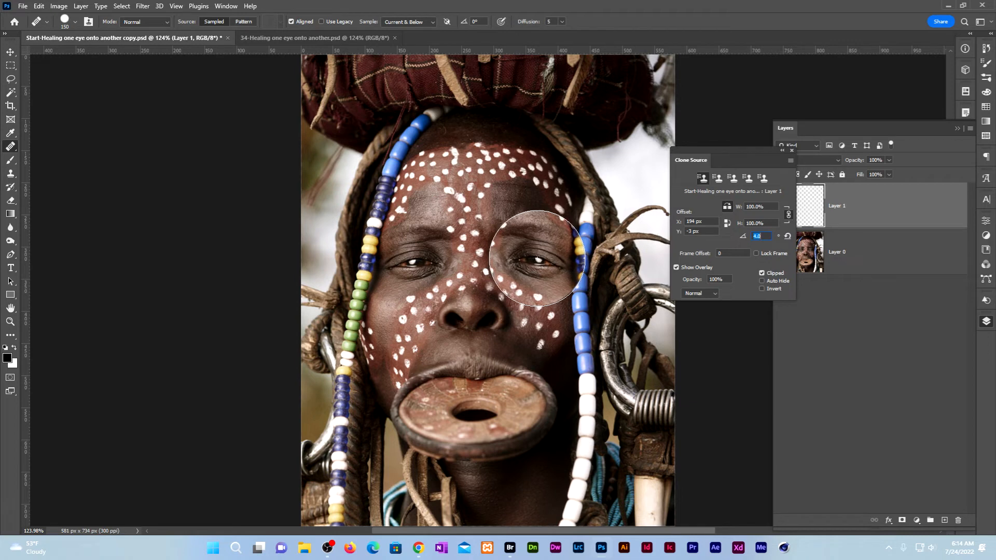
key(shift+Up)
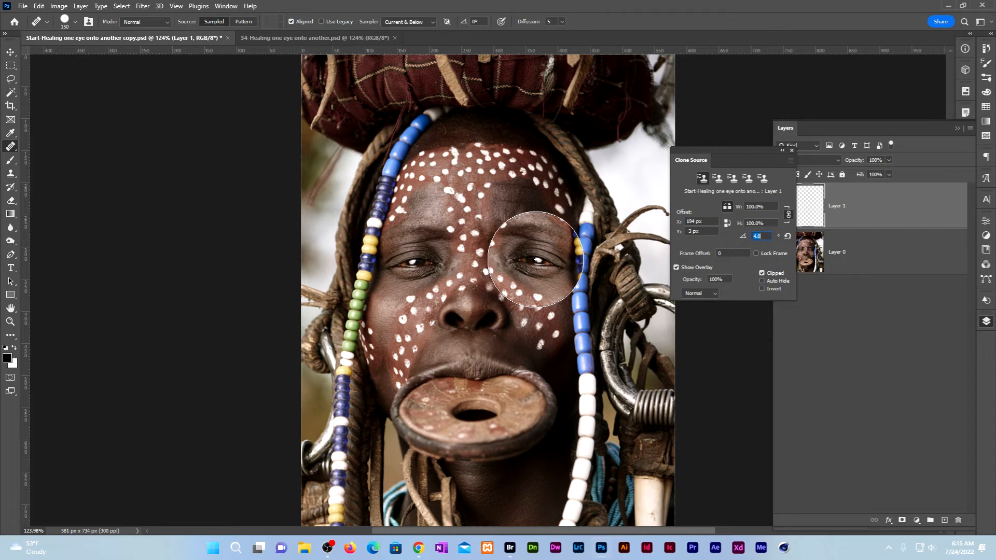
Try healing the narrower eye with the clone overlay at 50% opacity and the 150 px brush, and undo the stroke.
double_click(716, 279)
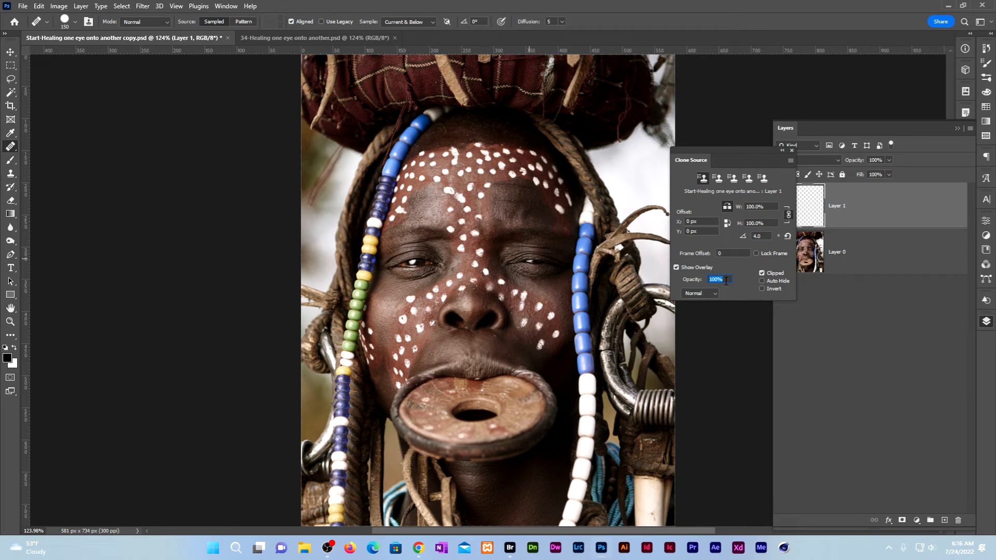
text(50)
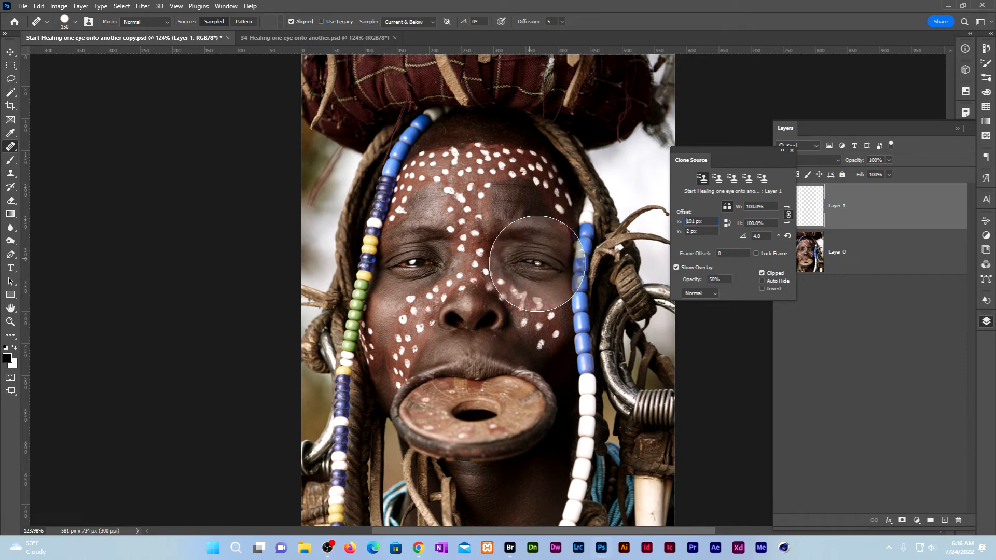
click(537, 264)
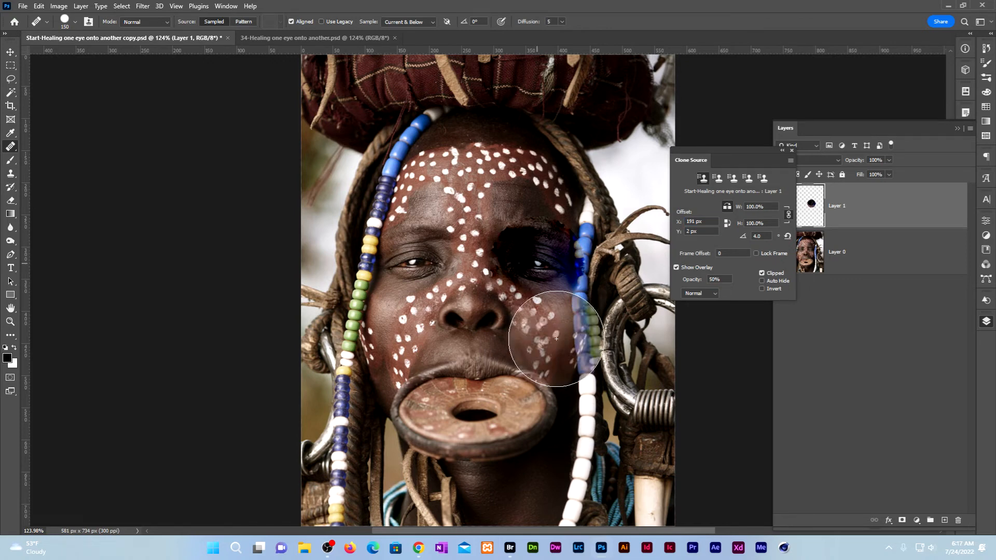
key(ctrl+z)
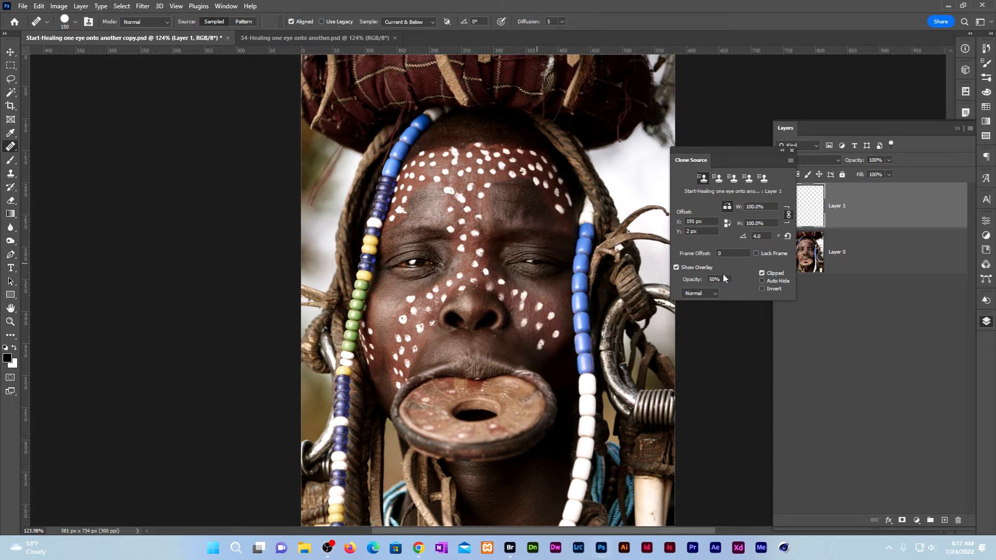
Set the clone overlay opacity back to 100% and close the Clone Source settings.
drag(725, 278, 699, 274)
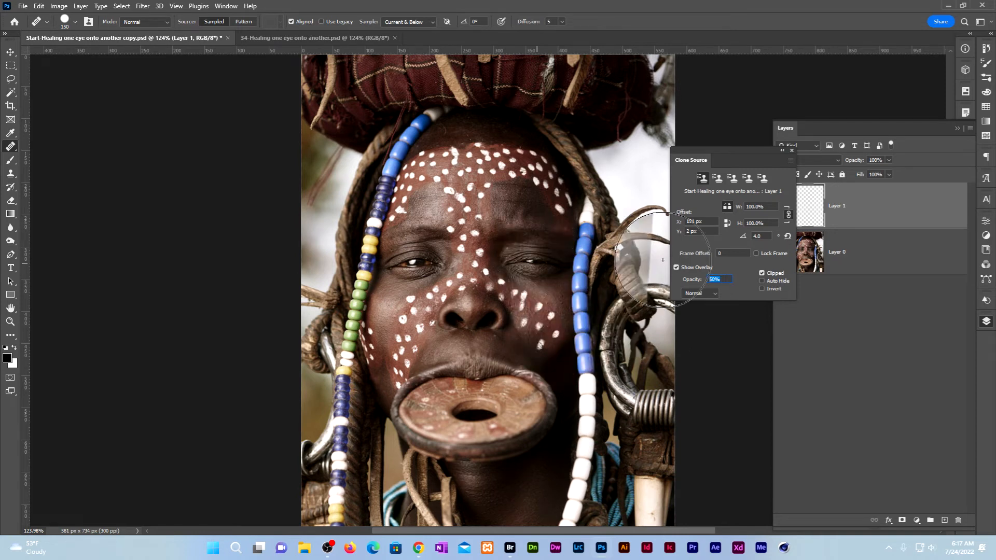
text(100)
key(Return)
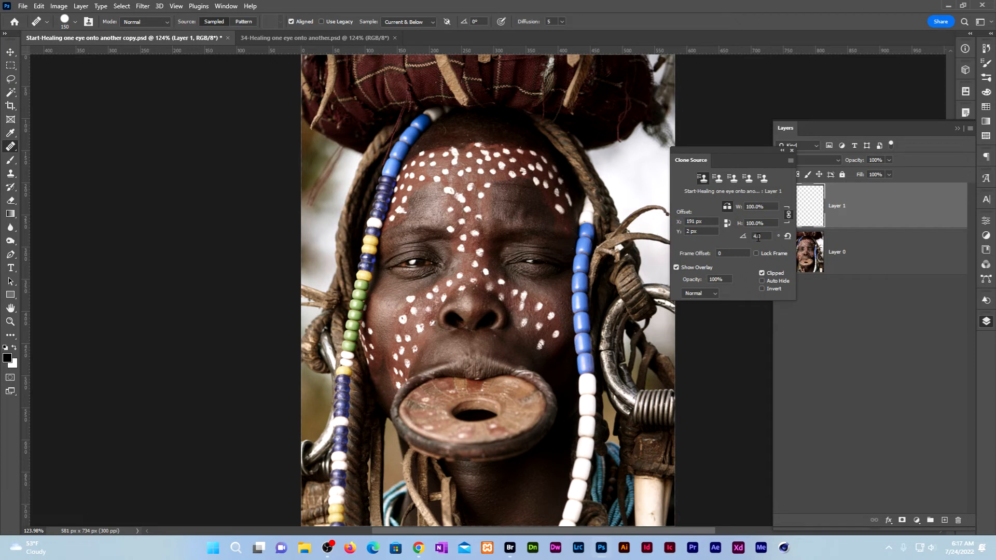
click(793, 151)
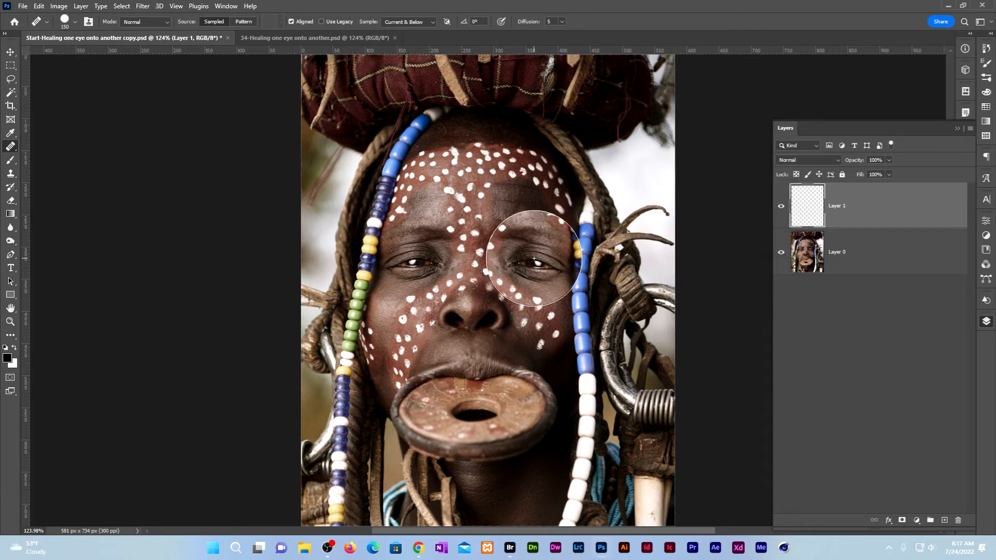
Reduce the Healing Brush to 50 px and paint the flipped open eye over the narrower eye on Layer 1.
key(bracketleft)
key(bracketleft)
key(bracketleft)
key(bracketleft)
key(bracketleft)
key(bracketleft)
key(bracketleft)
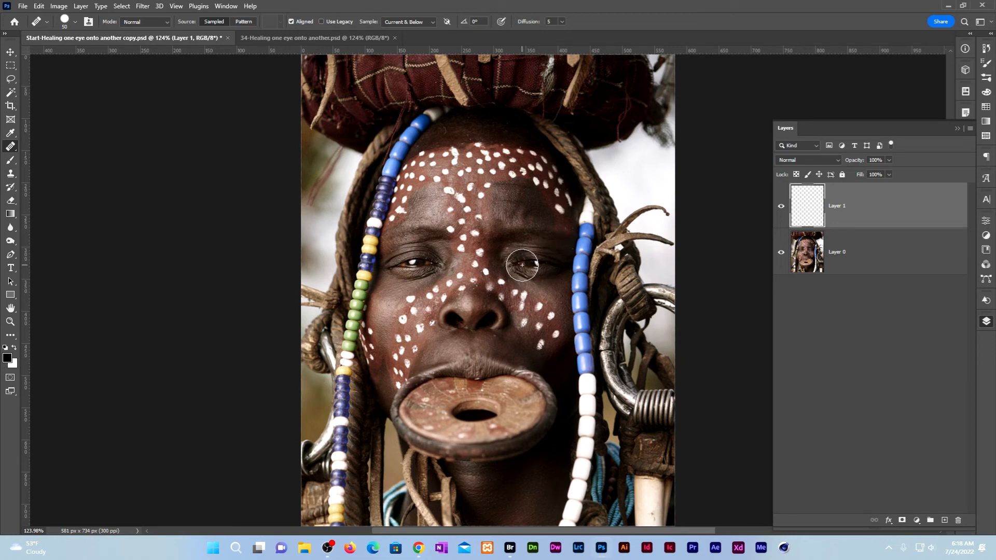
mouse_move(522, 265)
mouse_down()
mouse_move(546, 263)
mouse_move(550, 274)
mouse_move(524, 261)
mouse_move(550, 264)
mouse_up()
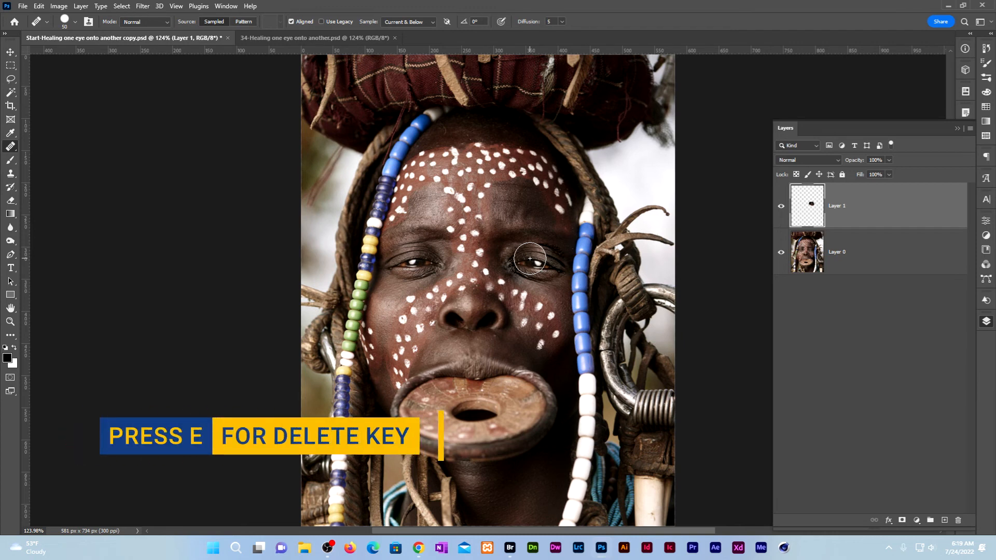
Erase the excess around the healed eye with a soft 35 px Eraser at 0% hardness and show the portrait in full screen.
key(e)
right_click(529, 235)
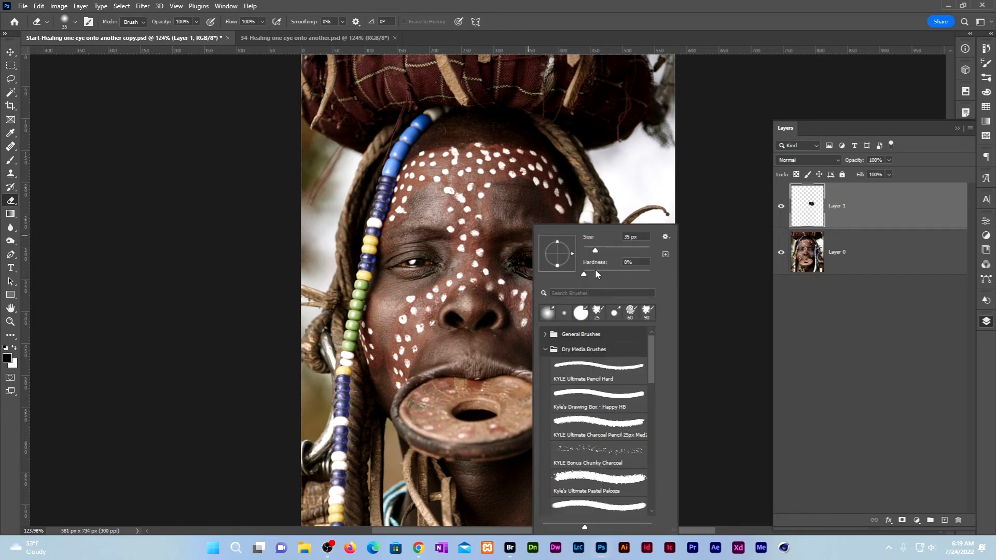
click(518, 252)
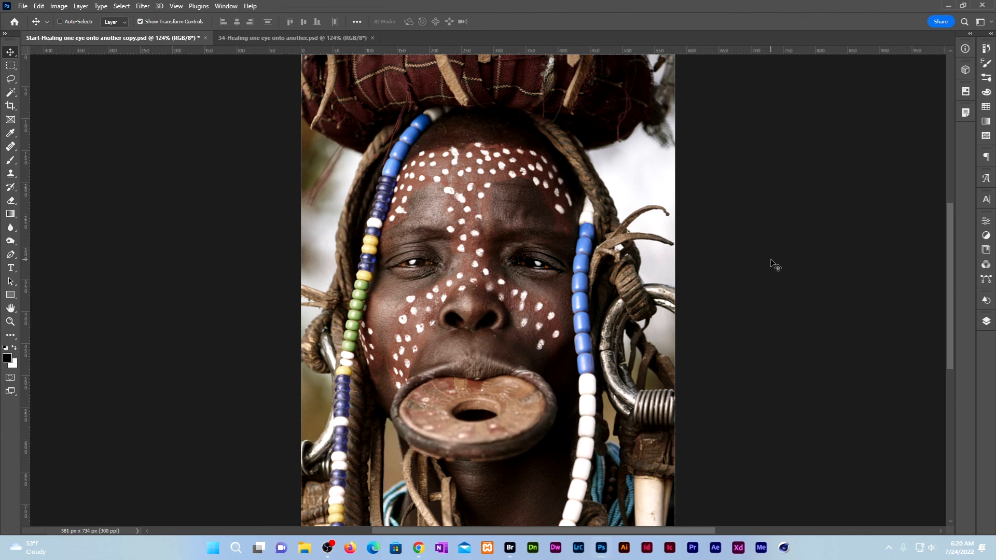
key(f)
key(f)
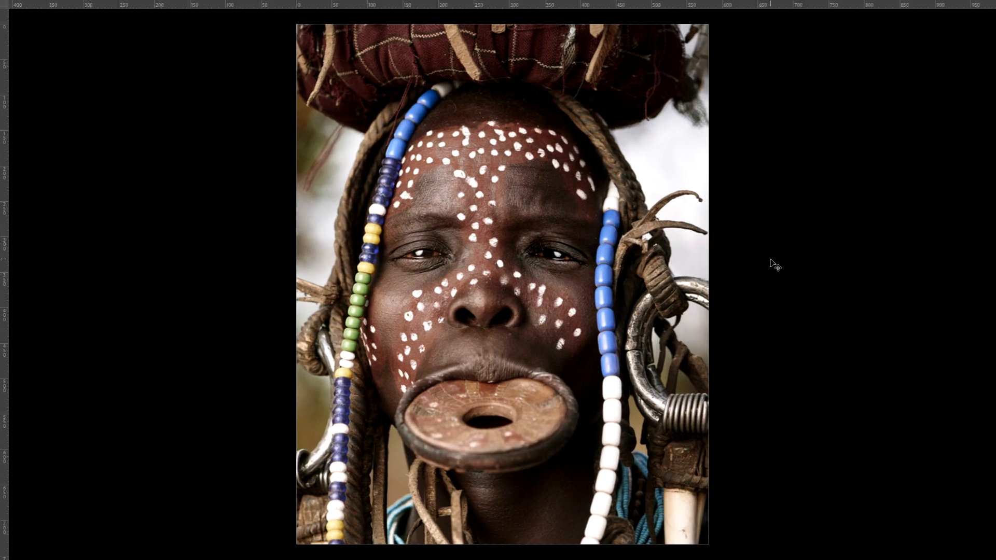